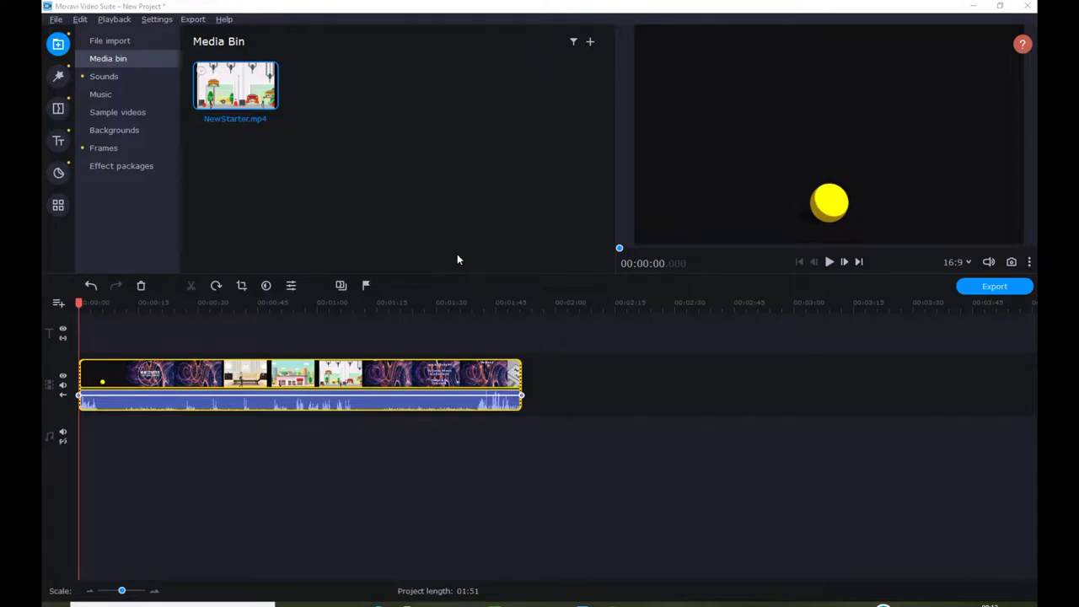
Apply the Snowflakes 1 filter from the Flying objects category to the NewStarter.mp4 clip on the video track.
{"action": "left_click", "coordinate": [59, 79]}
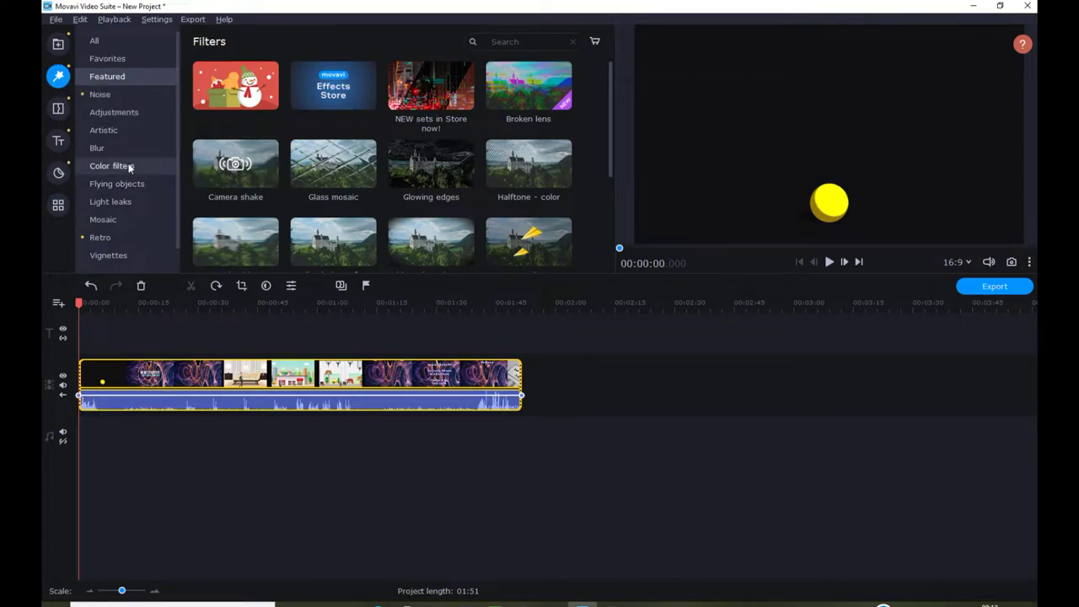
{"action": "left_click", "coordinate": [141, 187]}
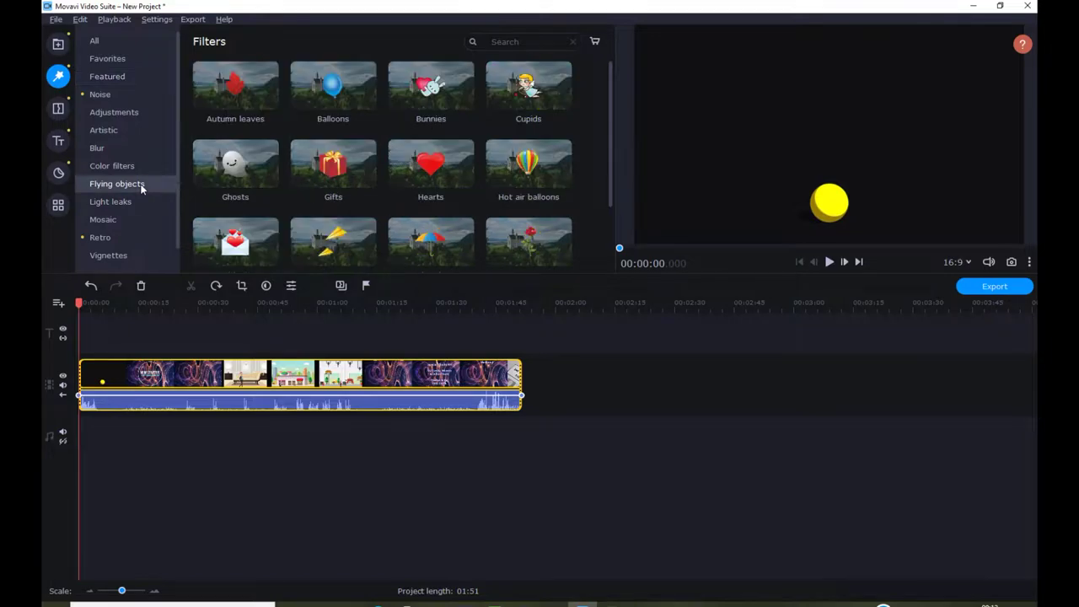
{"action": "scroll", "coordinate": [376, 182], "scroll_direction": "down", "scroll_amount": 3}
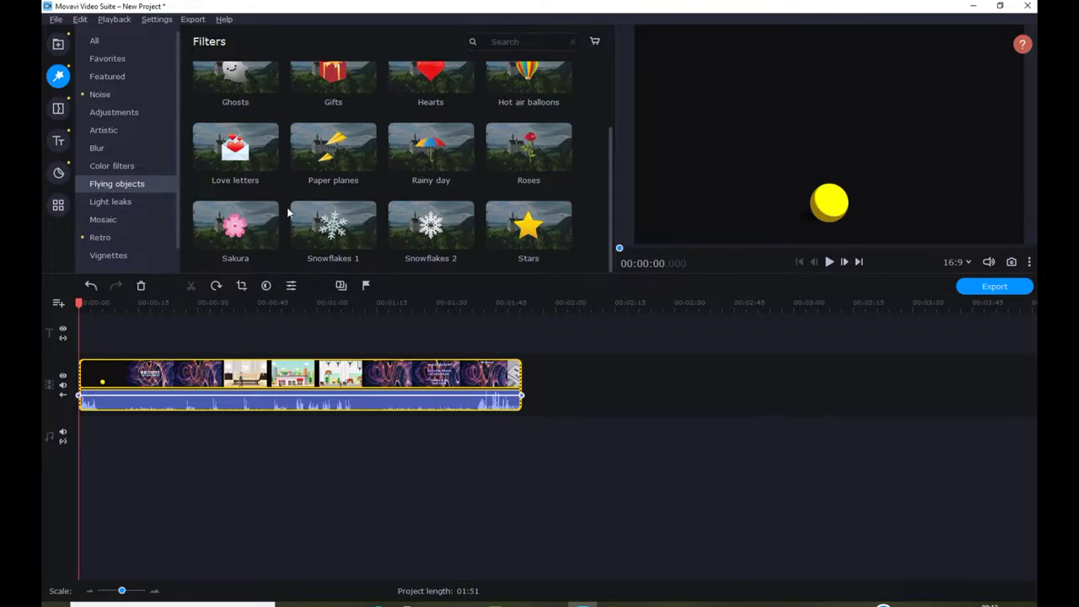
{"action": "left_click_drag", "start_coordinate": [347, 240], "coordinate": [227, 342]}
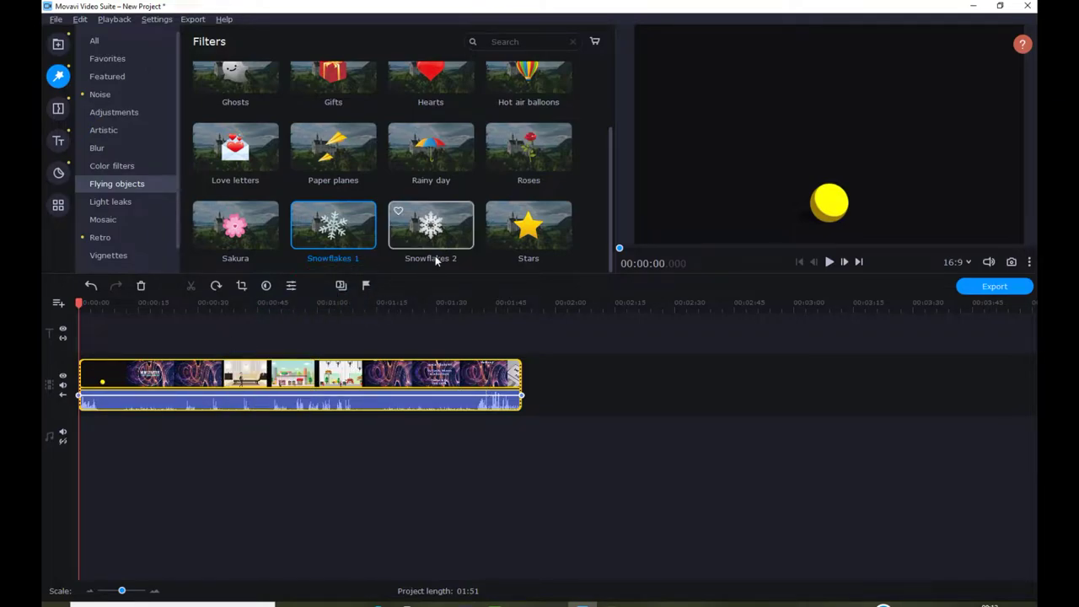
{"action": "left_click_drag", "start_coordinate": [296, 209], "coordinate": [278, 396]}
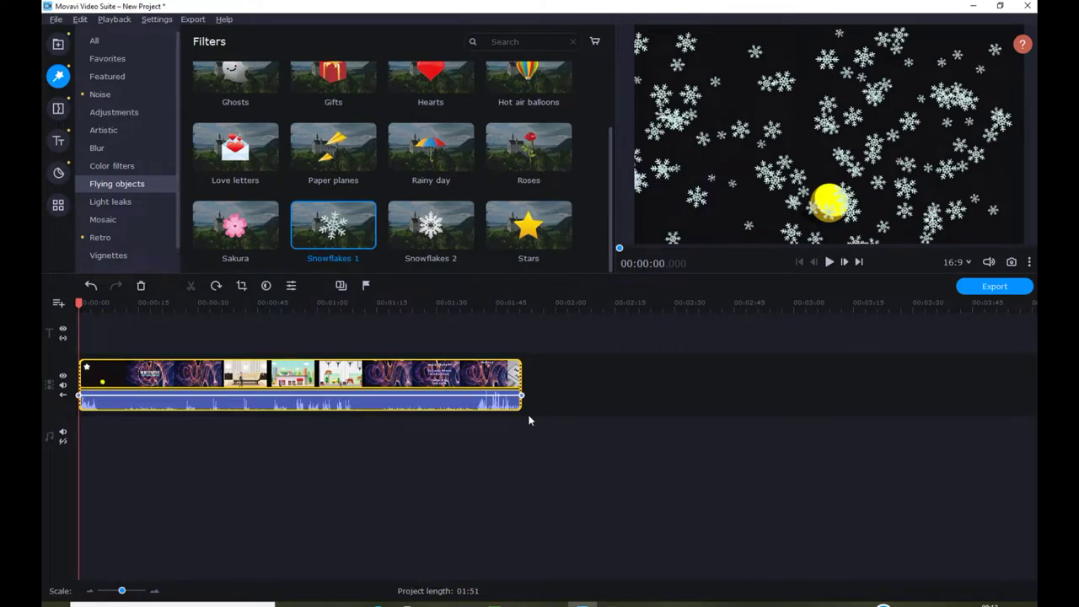
Play back the clip to preview the snowflakes over the whole video, and undo the filter.
{"action": "left_click", "coordinate": [830, 263]}
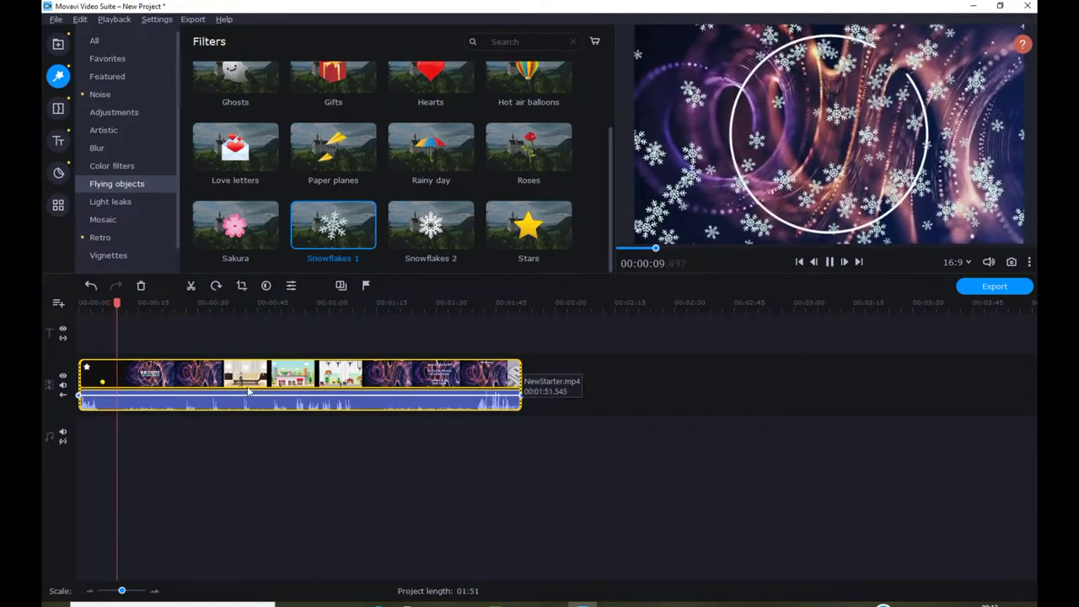
{"action": "left_click", "coordinate": [830, 263]}
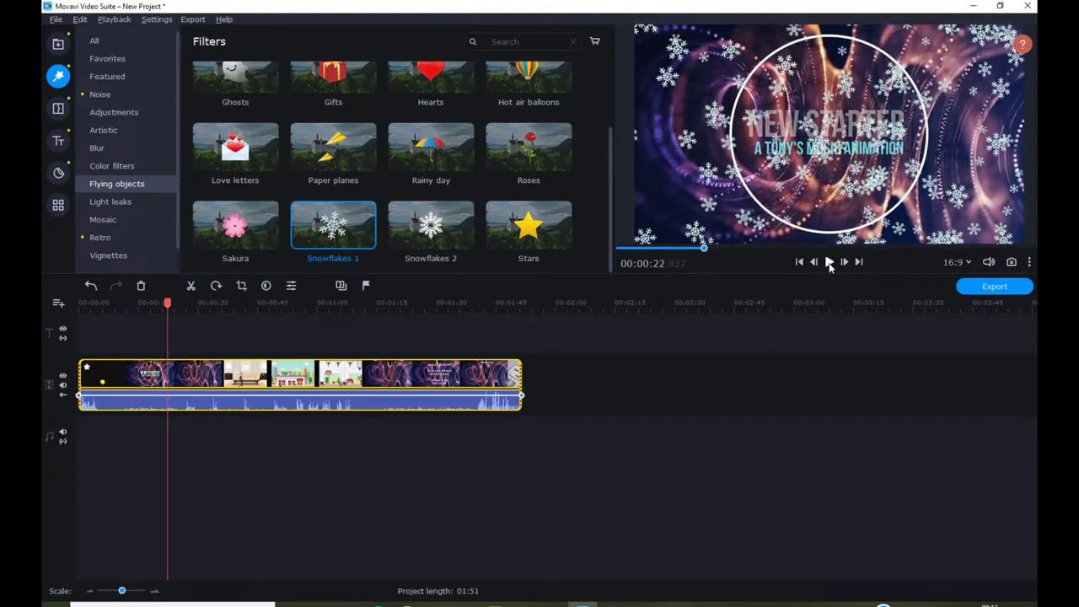
{"action": "right_click", "coordinate": [311, 373]}
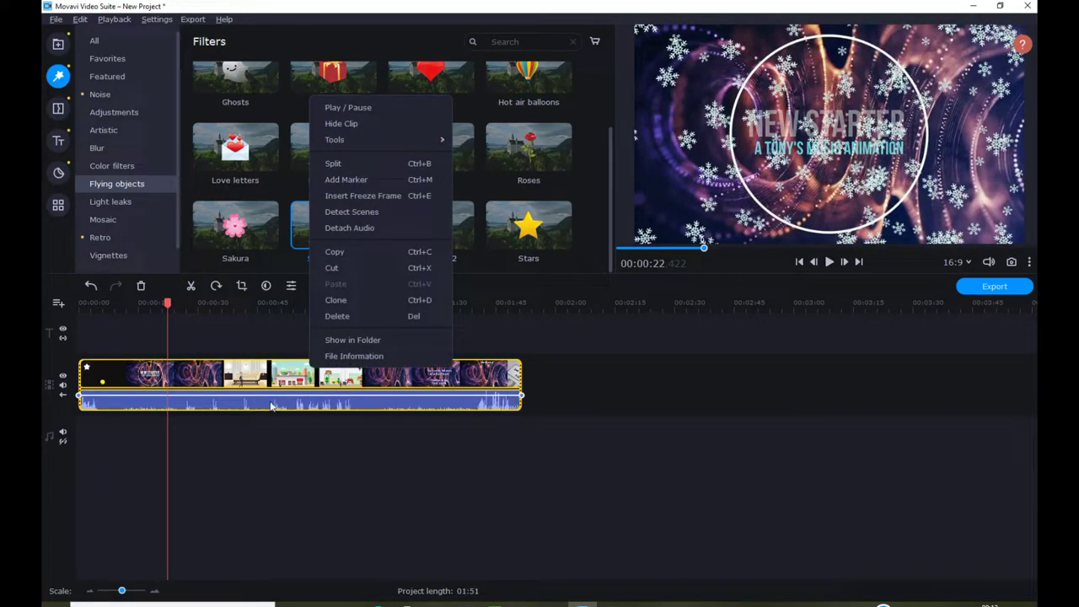
{"action": "left_click", "coordinate": [88, 287]}
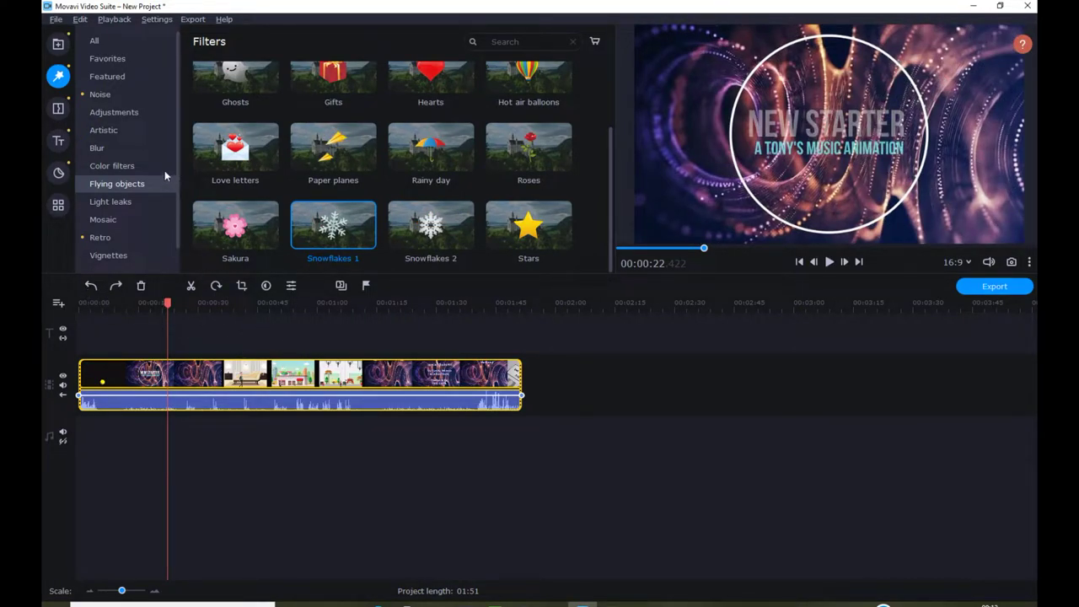
Import Green Screen.png from the Desktop into the media bin.
{"action": "left_click", "coordinate": [58, 44]}
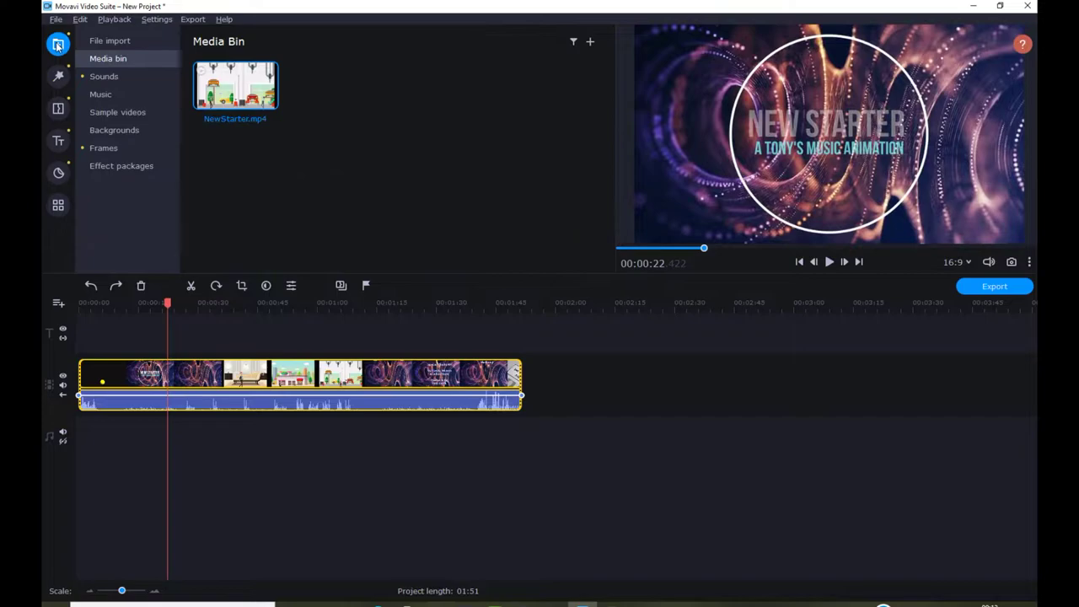
{"action": "right_click", "coordinate": [412, 114]}
{"action": "left_click", "coordinate": [467, 125]}
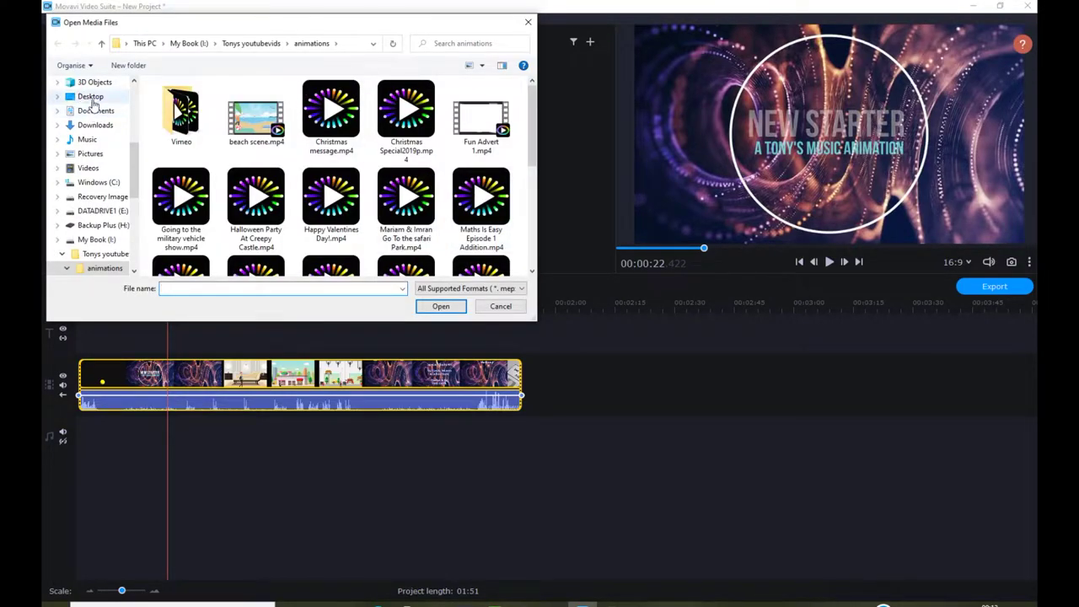
{"action": "left_click", "coordinate": [91, 98]}
{"action": "left_click_drag", "start_coordinate": [531, 97], "coordinate": [532, 164]}
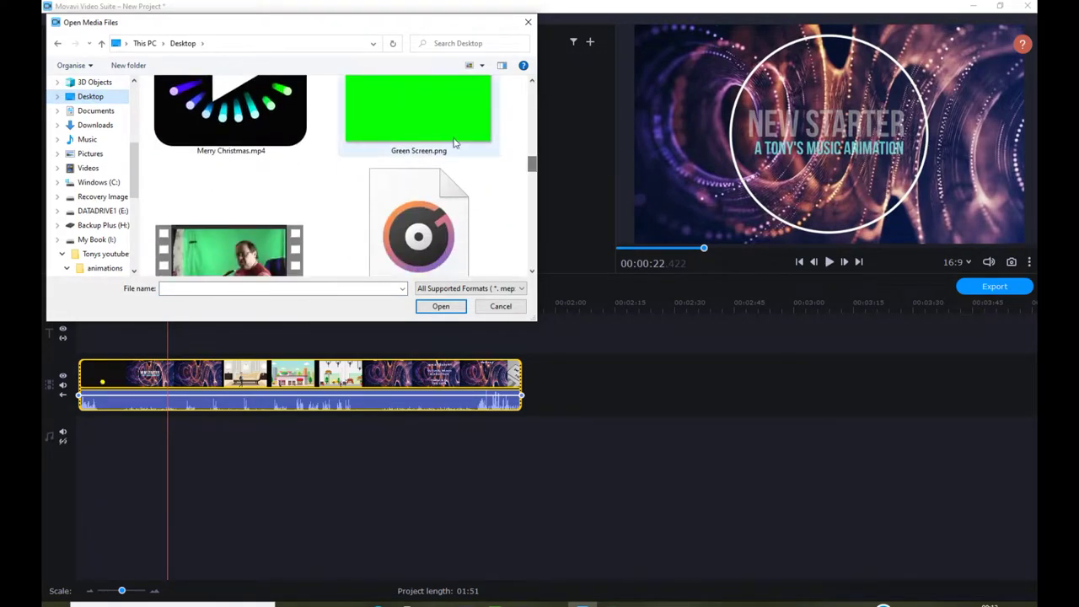
{"action": "left_click", "coordinate": [430, 127]}
{"action": "left_click", "coordinate": [441, 306]}
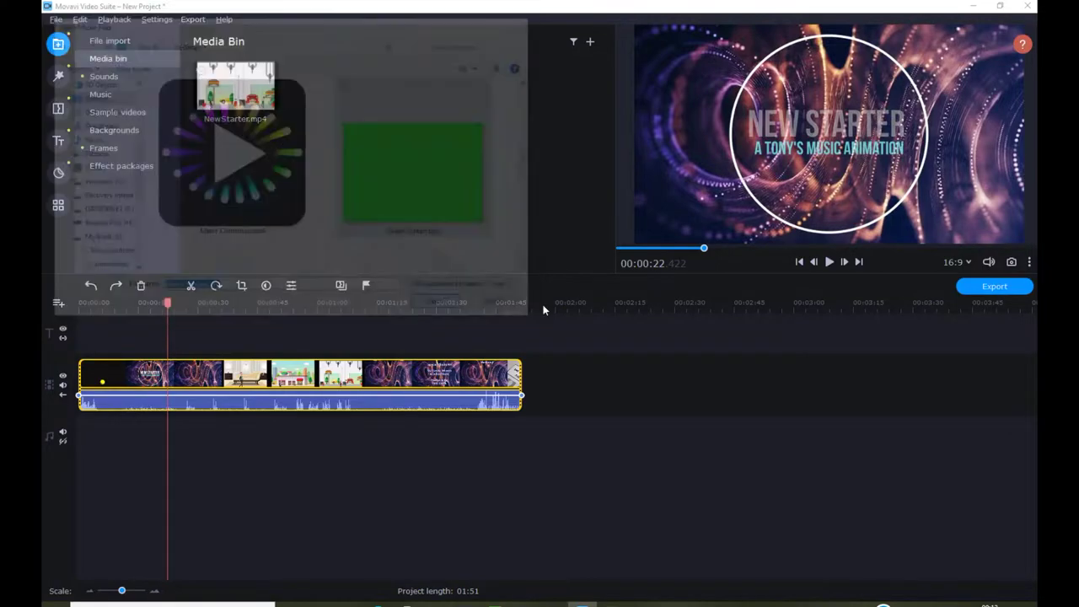
Place Green Screen.png directly after the NewStarter.mp4 clip on the video track and extend its end to about 02:47.
{"action": "left_click_drag", "start_coordinate": [367, 97], "coordinate": [611, 377]}
{"action": "left_click_drag", "start_coordinate": [537, 374], "coordinate": [744, 381]}
{"action": "left_click", "coordinate": [573, 384]}
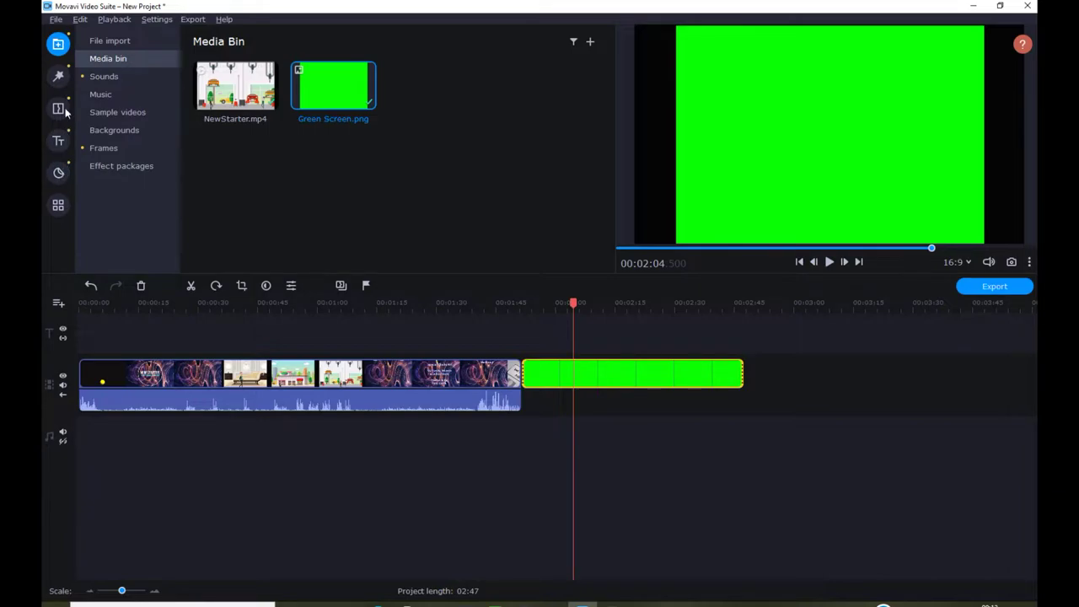
Apply the Snowflakes 1 filter to the green screen clip and check the snow at several points in it.
{"action": "left_click", "coordinate": [58, 75]}
{"action": "left_click_drag", "start_coordinate": [391, 245], "coordinate": [548, 375]}
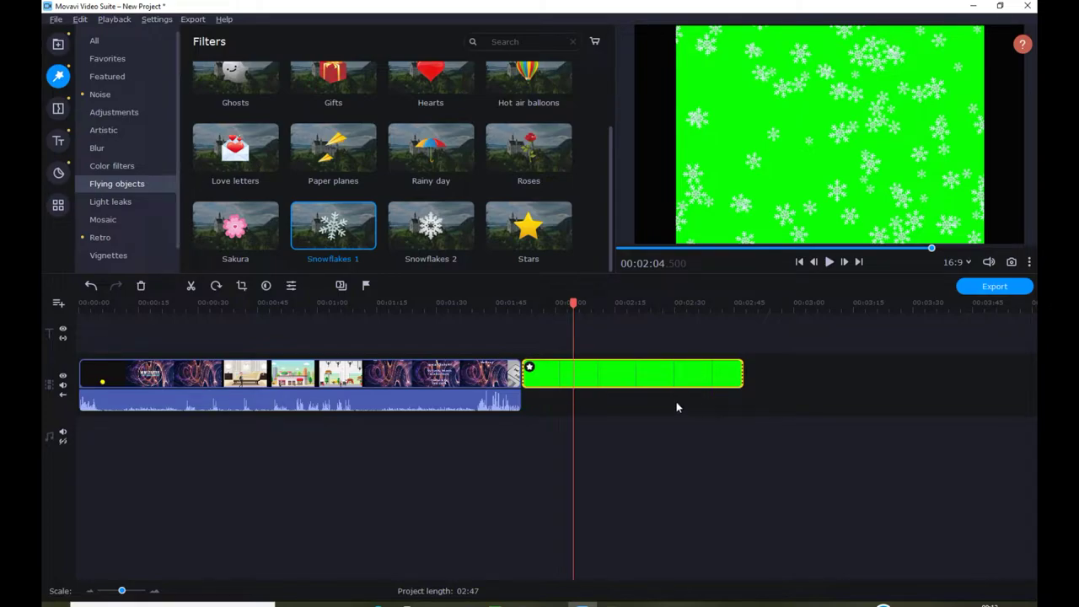
{"action": "left_click", "coordinate": [616, 379]}
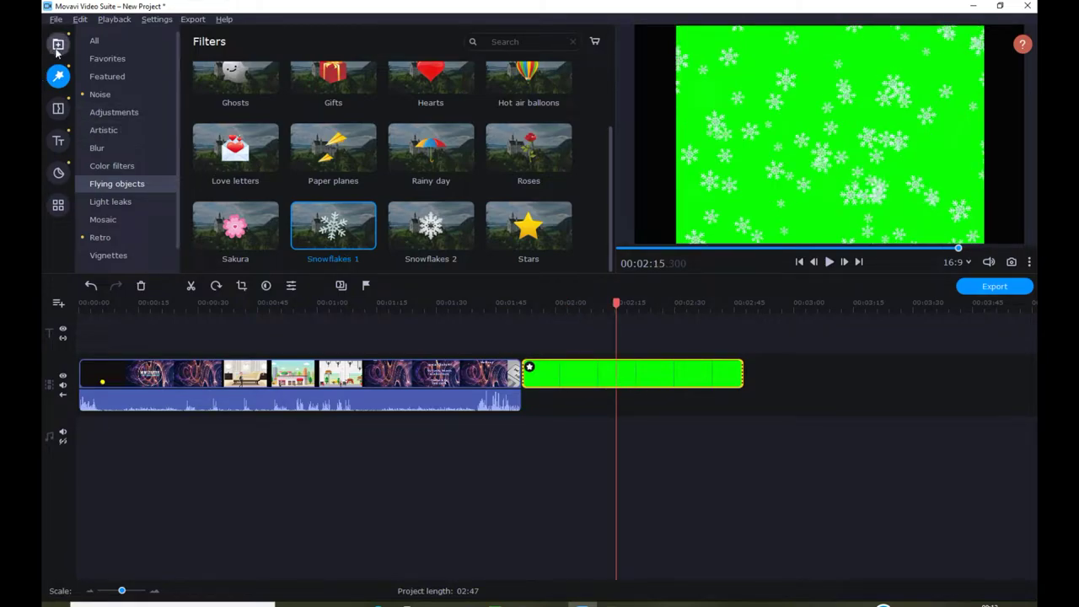
{"action": "left_click", "coordinate": [637, 367]}
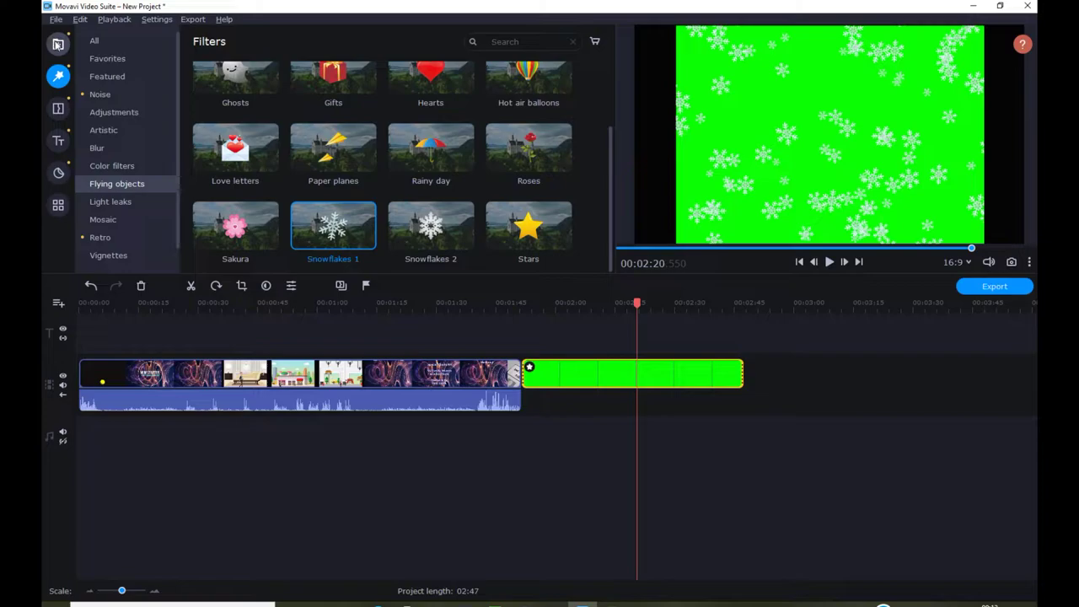
Crop the green screen clip with Crop and Rotate so it fills the 16:9 frame, keeping the straighten angle at 0.0°.
{"action": "left_click", "coordinate": [59, 205]}
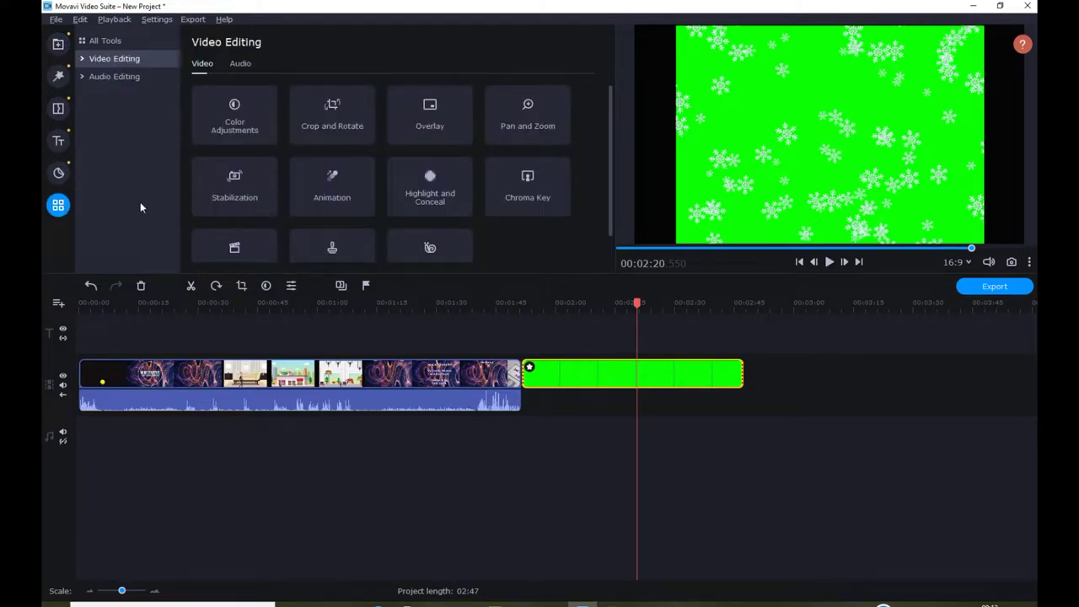
{"action": "left_click", "coordinate": [344, 123]}
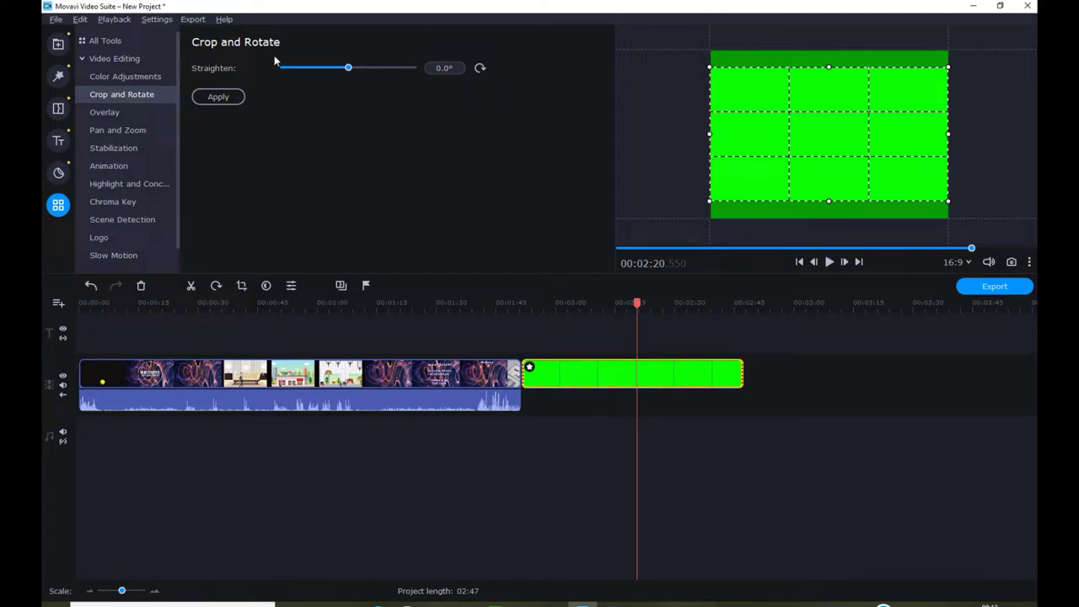
{"action": "left_click", "coordinate": [219, 97]}
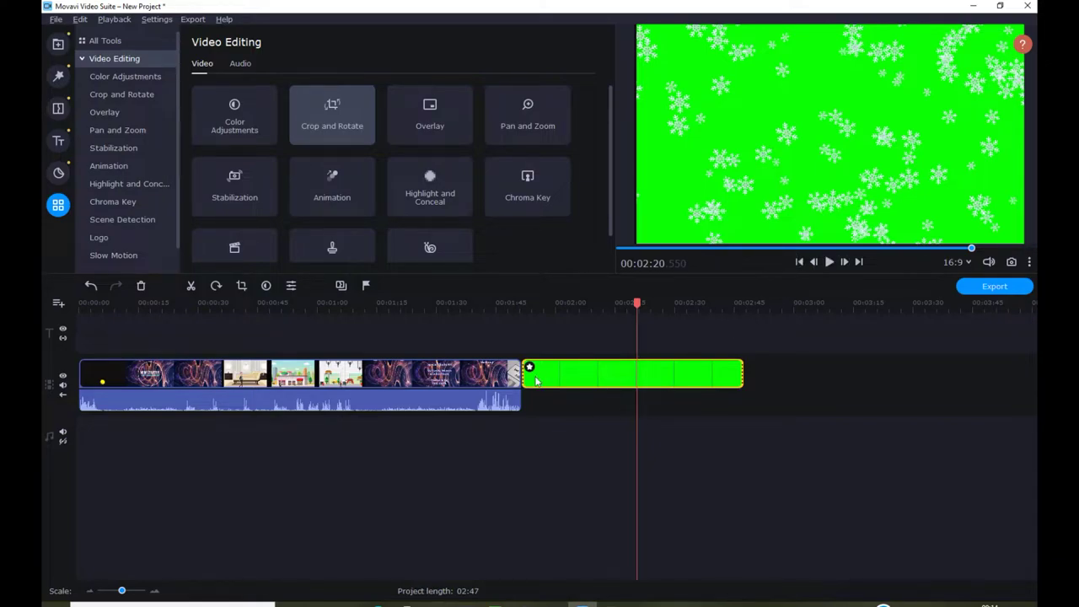
Move the green screen clip onto an overlay track above NewStarter.mp4, starting at about 00:34.
{"action": "left_click", "coordinate": [430, 116]}
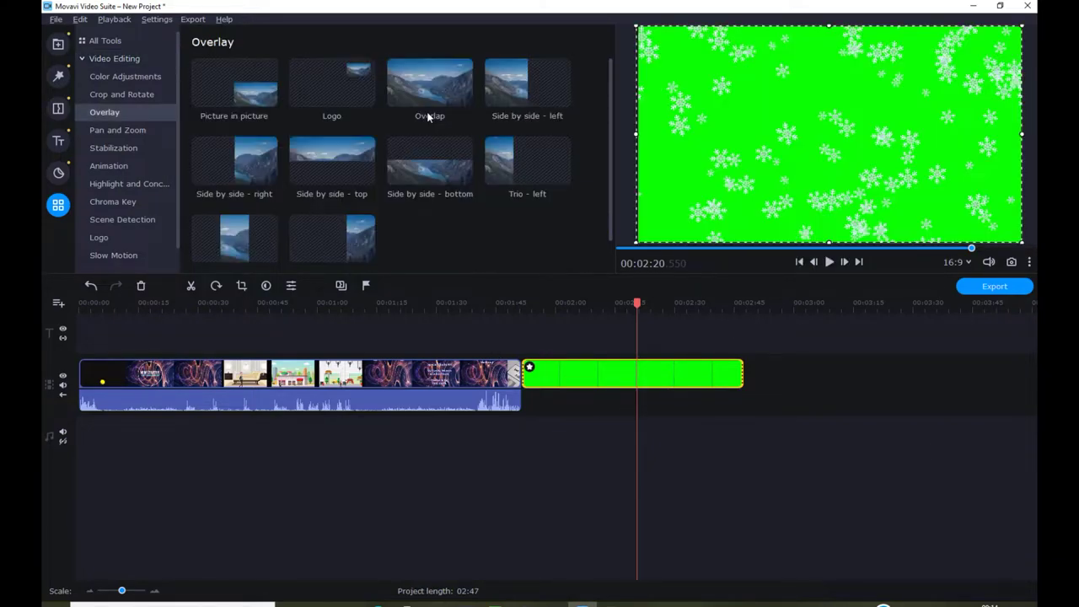
{"action": "left_click_drag", "start_coordinate": [581, 369], "coordinate": [275, 371]}
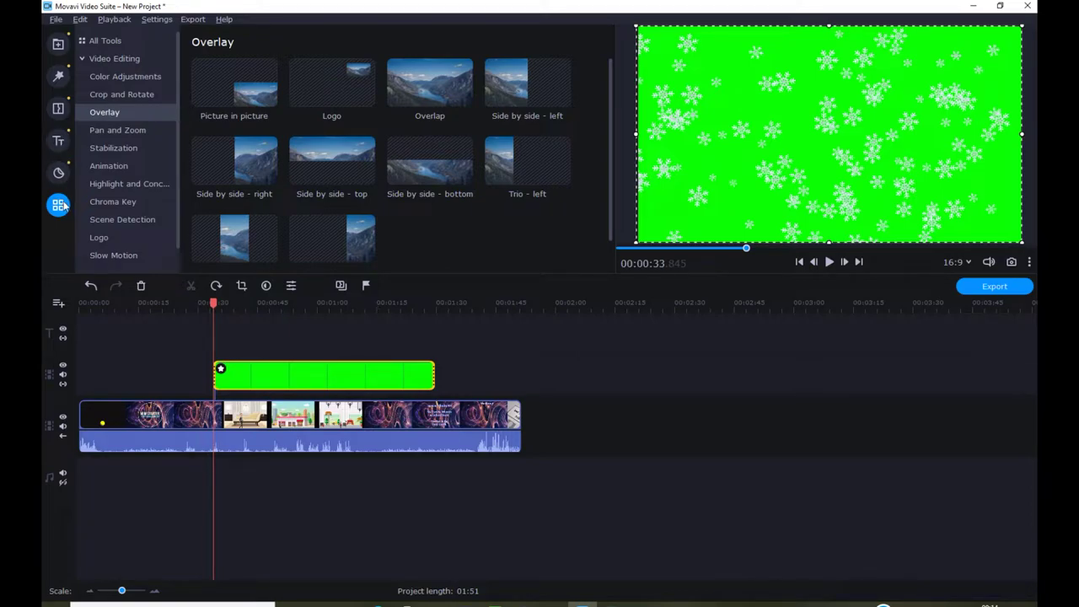
Key out the green background of the overlay clip with Chroma Key by picking its green colour in the preview.
{"action": "left_click", "coordinate": [135, 202]}
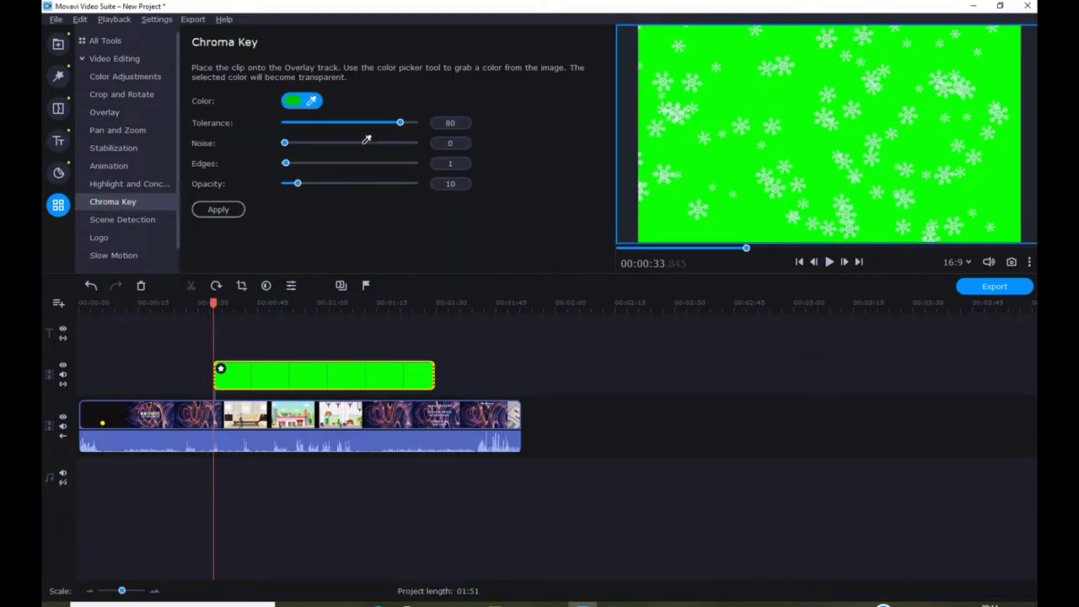
{"action": "left_click", "coordinate": [311, 100]}
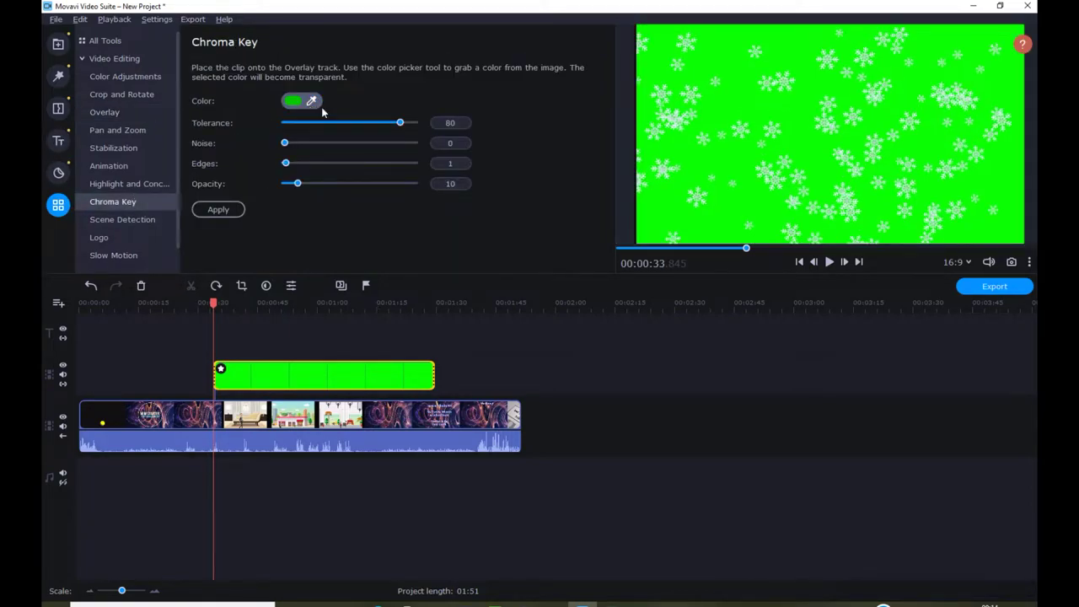
{"action": "left_click", "coordinate": [663, 213]}
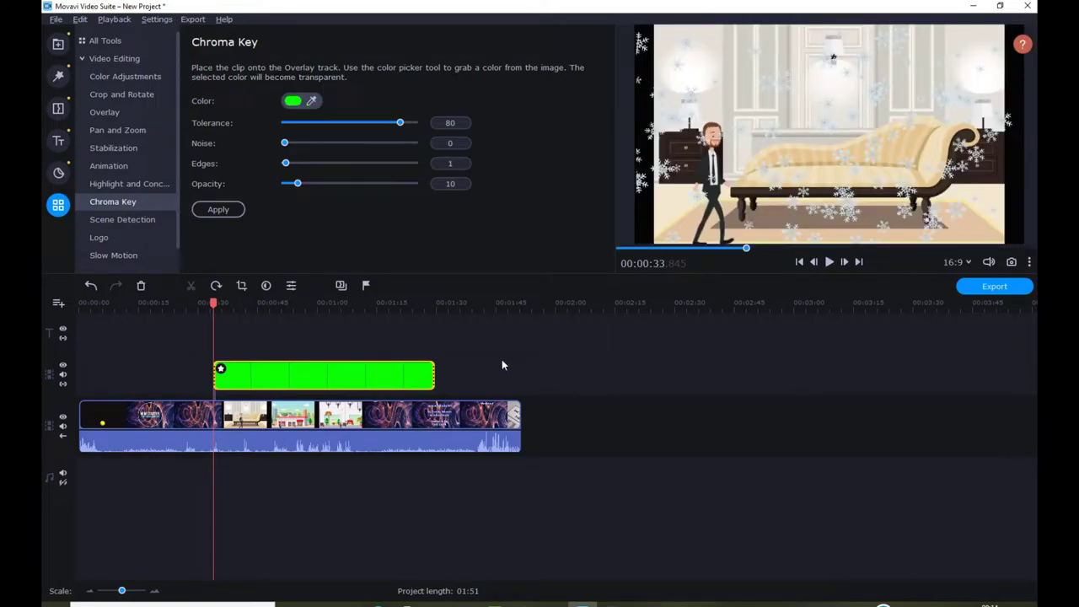
Trim the overlay clip to start at about 00:36, at the living room scene, and end with the garage scene.
{"action": "mouse_move", "coordinate": [216, 371]}
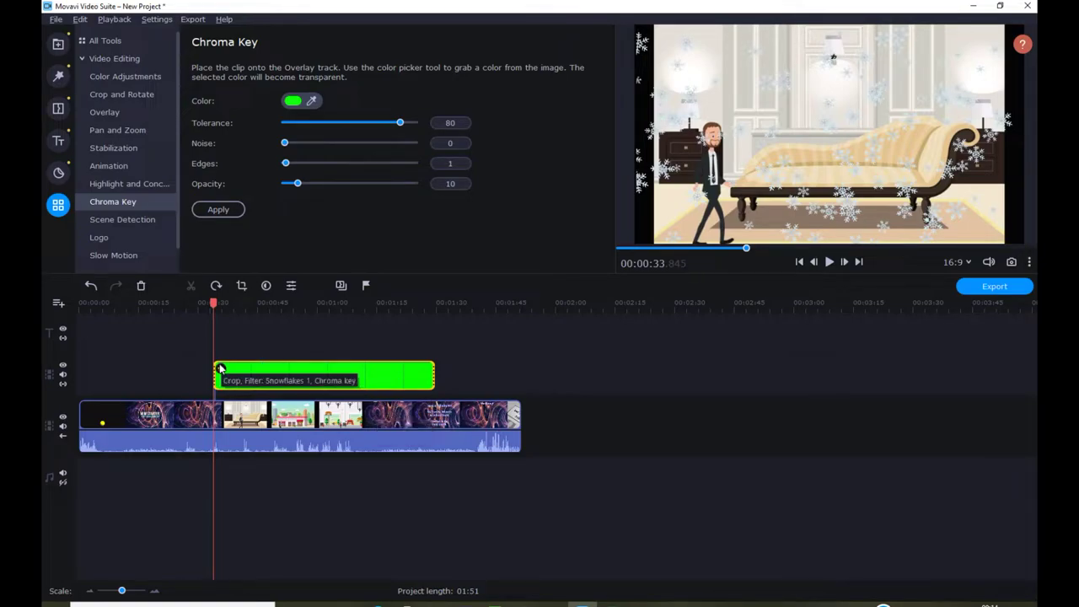
{"action": "mouse_move", "coordinate": [215, 371]}
{"action": "left_mouse_down"}
{"action": "mouse_move", "coordinate": [231, 376]}
{"action": "mouse_move", "coordinate": [222, 376]}
{"action": "left_mouse_up"}
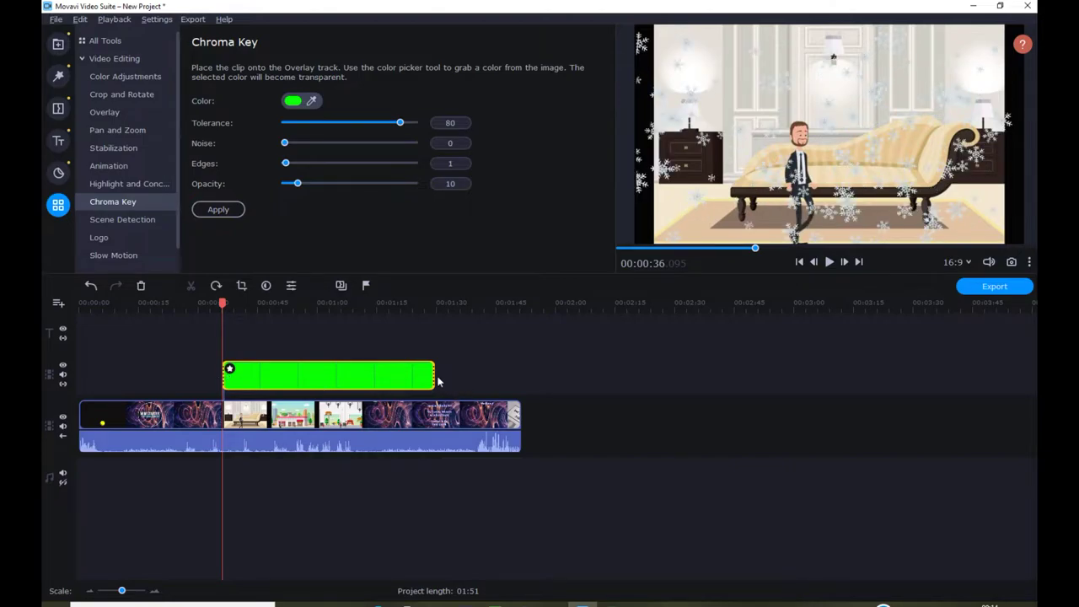
{"action": "left_click_drag", "start_coordinate": [432, 375], "coordinate": [358, 380]}
Play the project from about 00:04 and from several points before the overlay clip to find where the street scene begins.
{"action": "left_click_drag", "start_coordinate": [363, 303], "coordinate": [96, 304]}
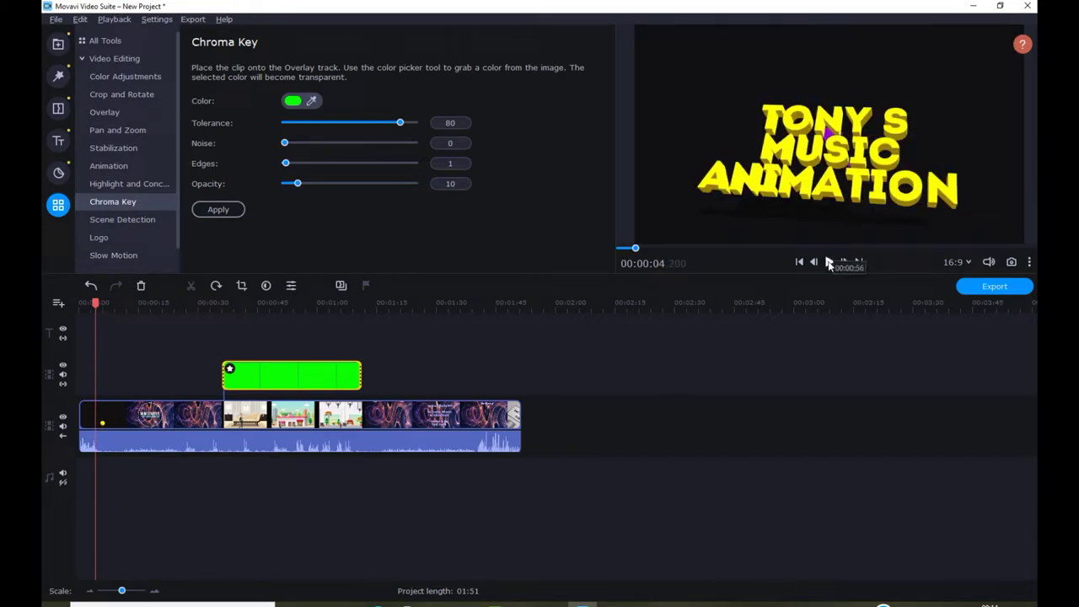
{"action": "left_click", "coordinate": [828, 262]}
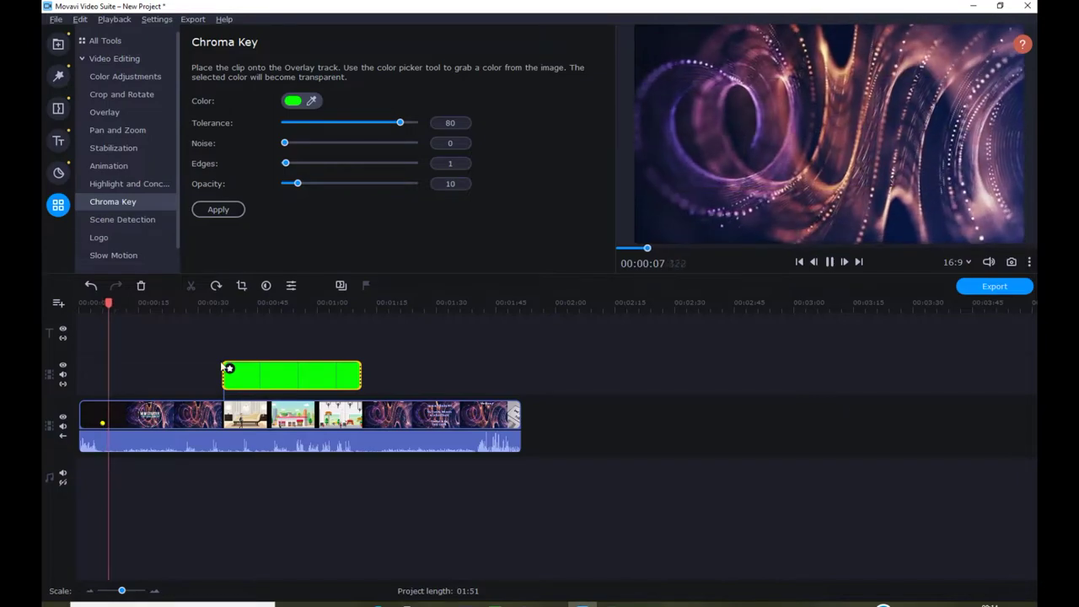
{"action": "left_click", "coordinate": [197, 309]}
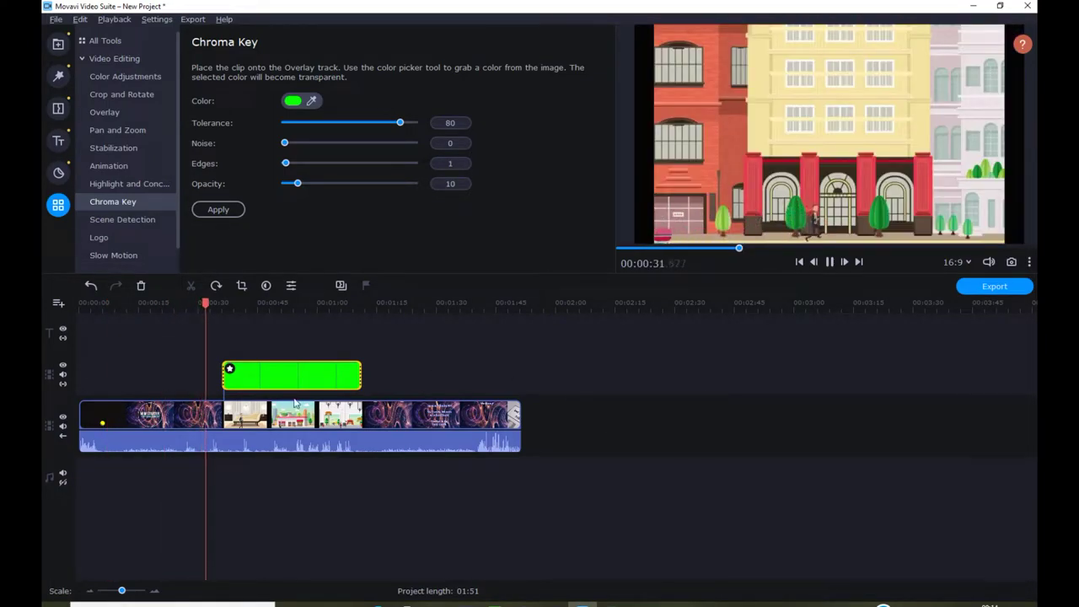
{"action": "left_click", "coordinate": [195, 309]}
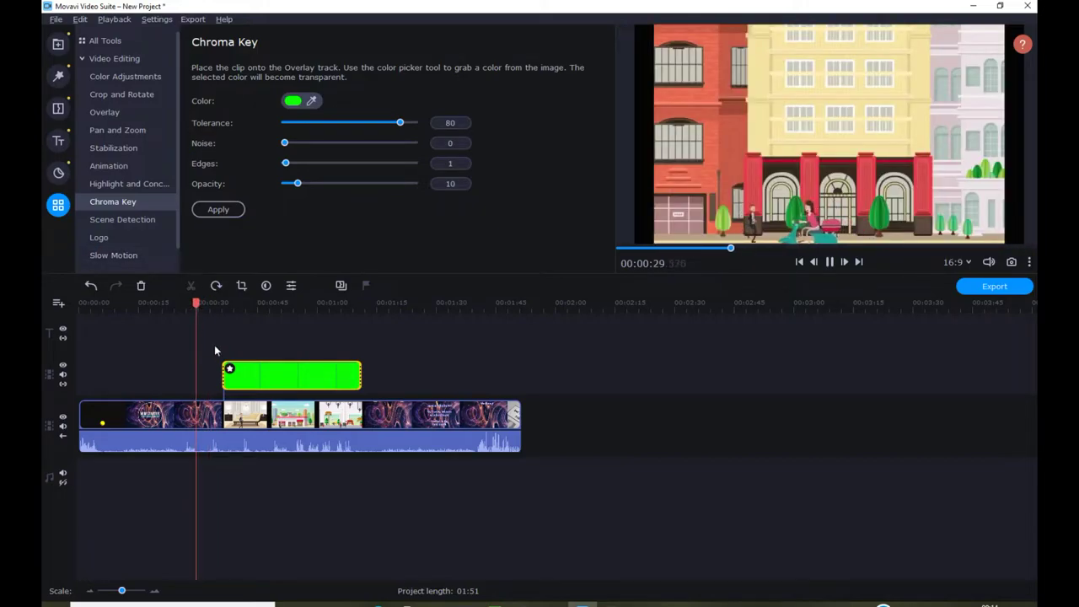
{"action": "left_click", "coordinate": [170, 302]}
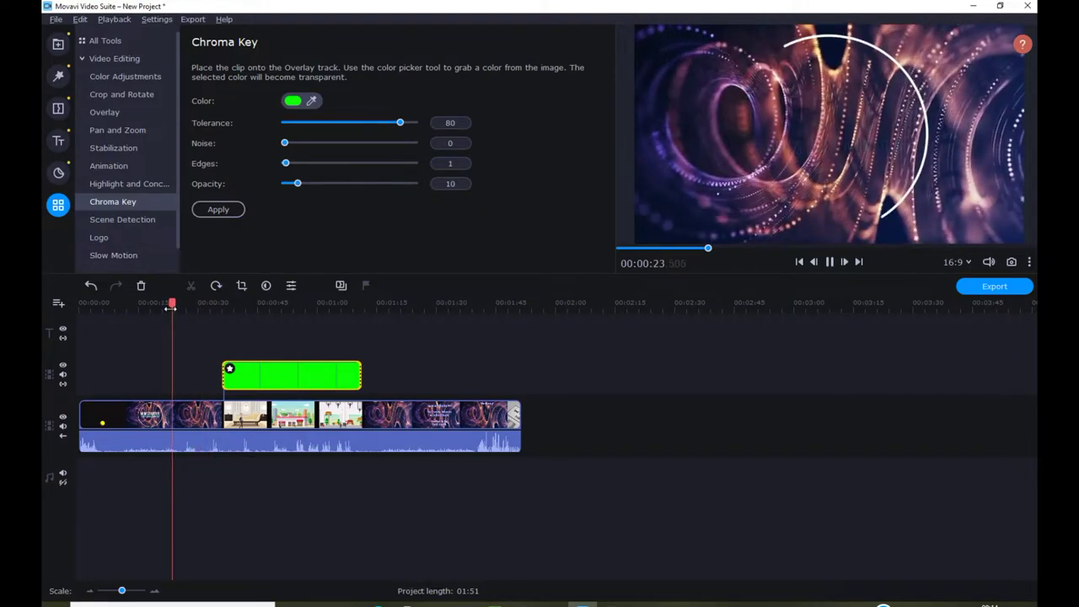
Extend the overlay clip's start back to about 00:26, at the street scene, and preview the snow near its end.
{"action": "left_click_drag", "start_coordinate": [223, 376], "coordinate": [186, 376]}
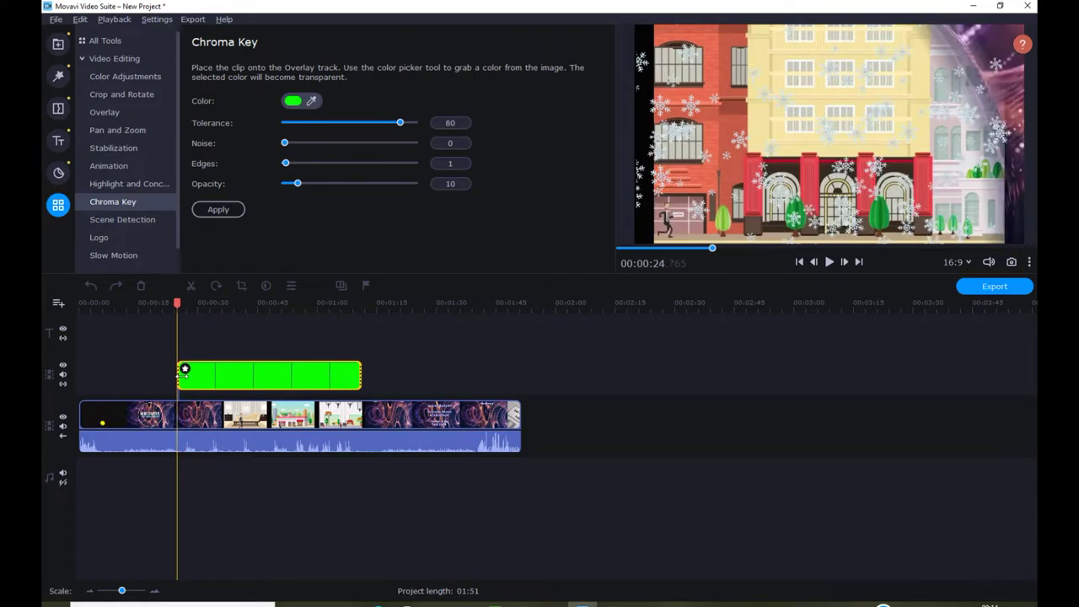
{"action": "left_click_drag", "start_coordinate": [180, 373], "coordinate": [187, 372]}
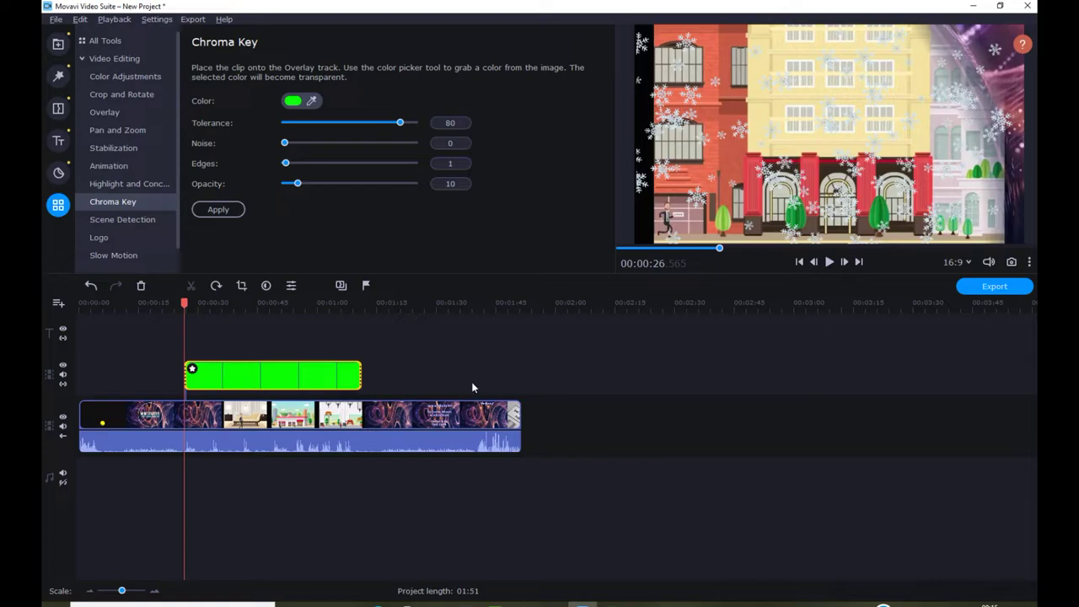
{"action": "left_click", "coordinate": [364, 379]}
{"action": "left_click", "coordinate": [352, 305]}
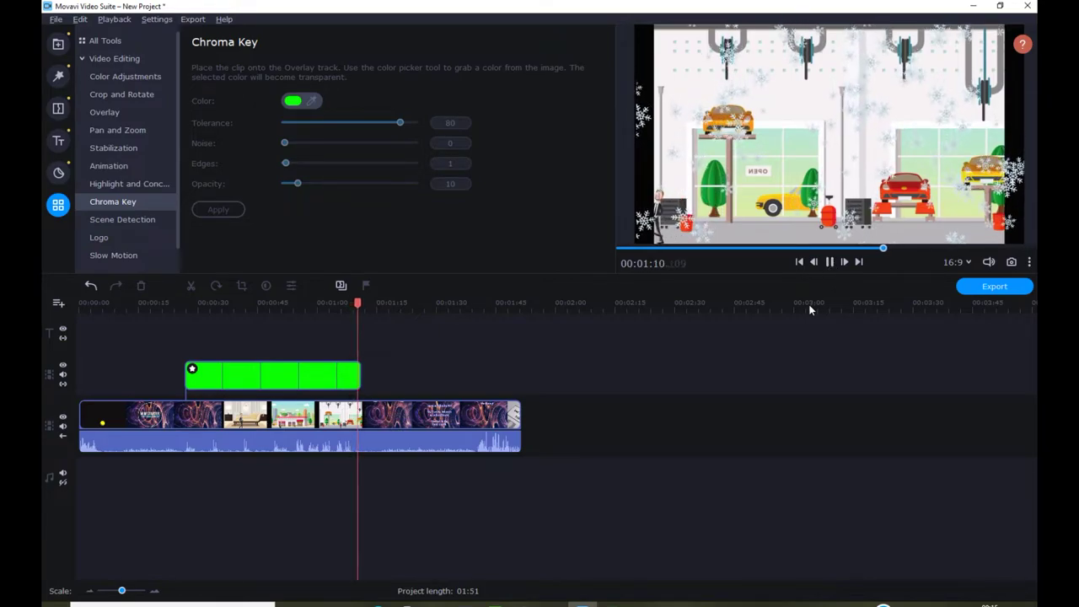
Trim the overlay clip's end back to about 01:09, inside the garage scene and just before the credits begin.
{"action": "left_click", "coordinate": [362, 380]}
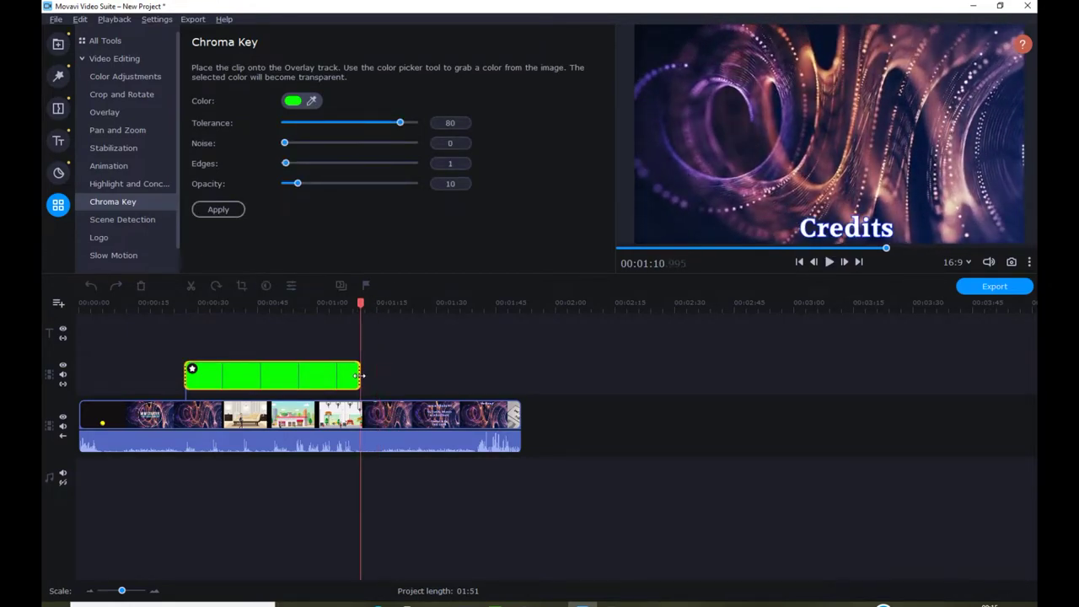
{"action": "left_click", "coordinate": [360, 376]}
{"action": "left_click_drag", "start_coordinate": [359, 376], "coordinate": [356, 376]}
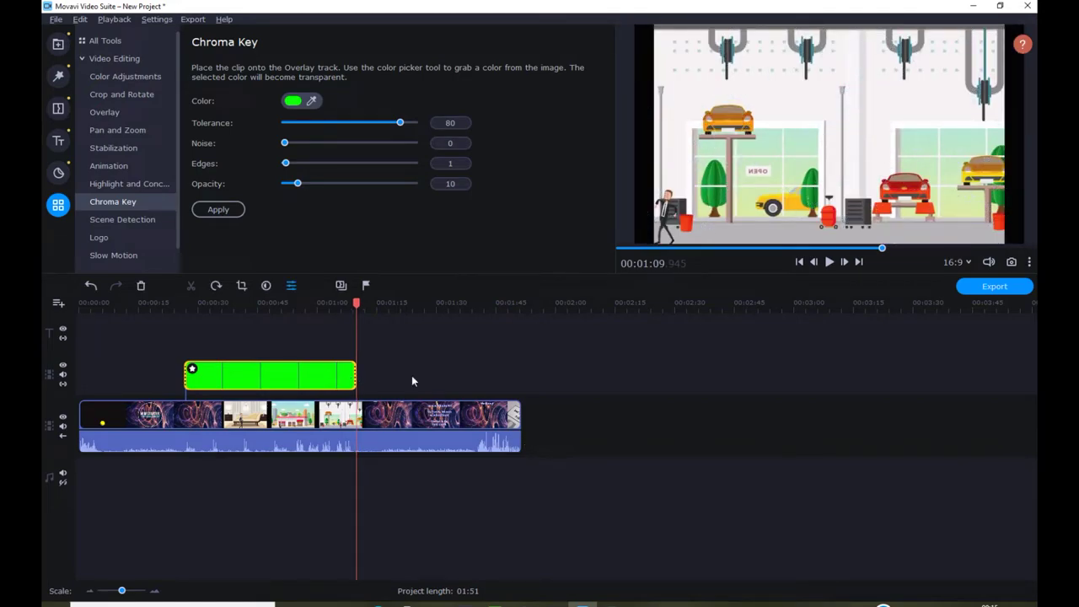
Preview the snow from about 00:22 and again from shortly before the overlay clip's end, pausing playback at about 01:47.
{"action": "left_click", "coordinate": [169, 303]}
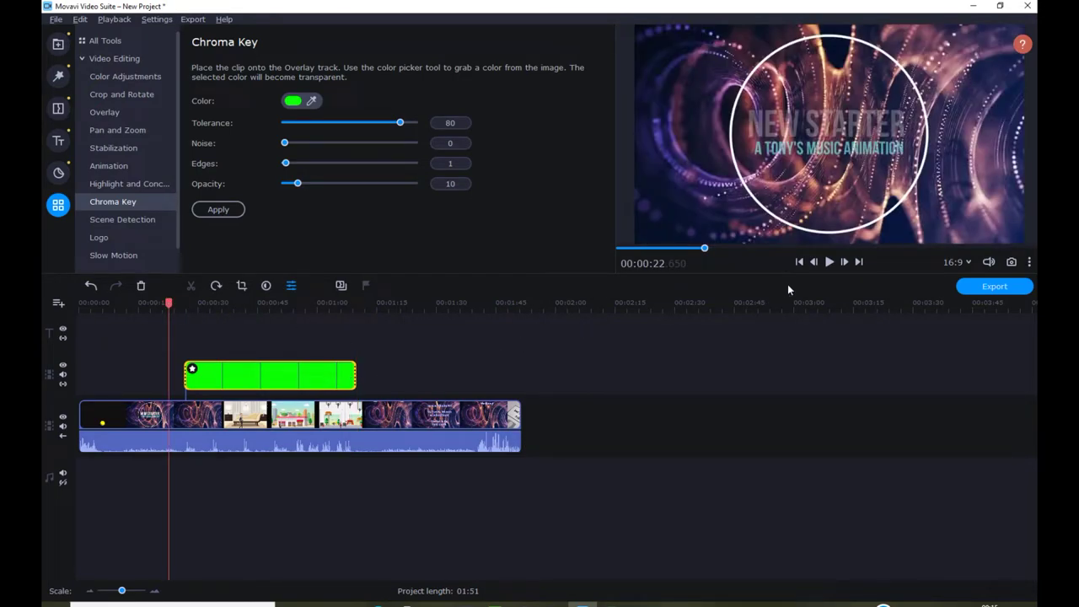
{"action": "left_click", "coordinate": [830, 263]}
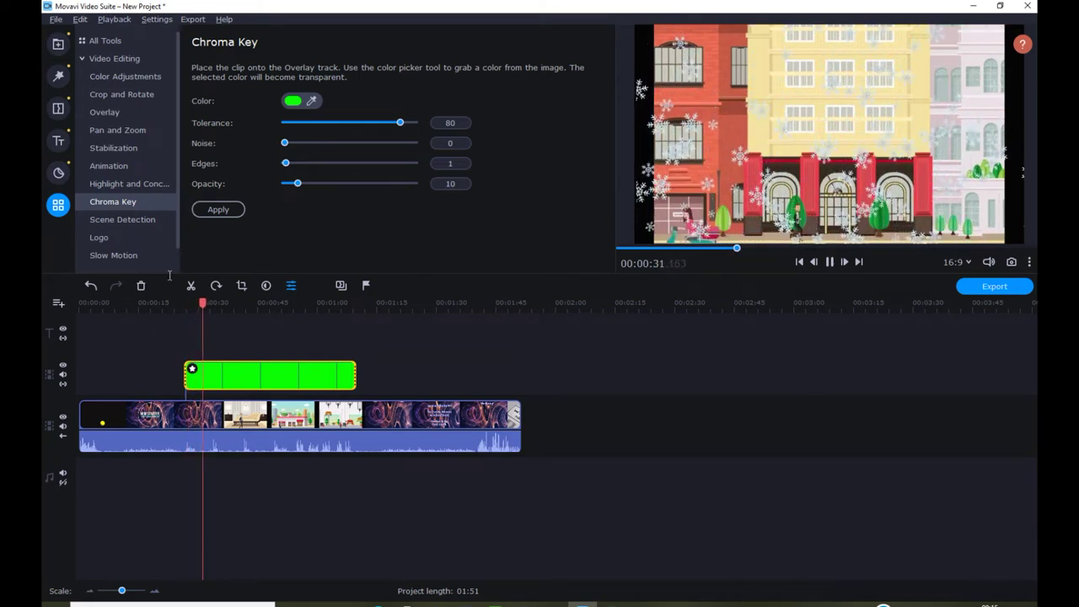
{"action": "left_click", "coordinate": [331, 303]}
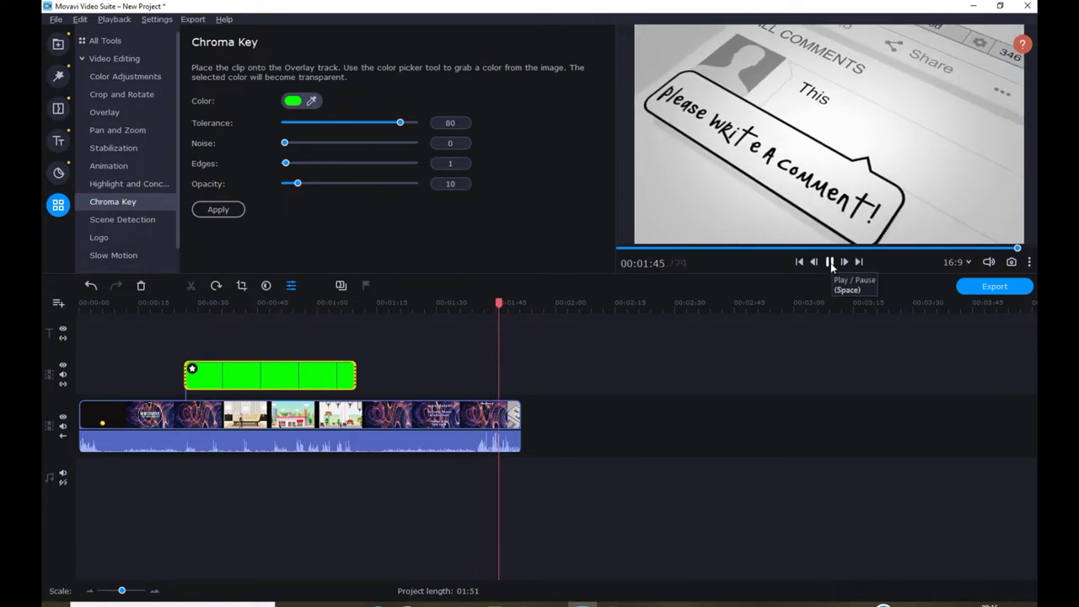
{"action": "left_click", "coordinate": [830, 263]}
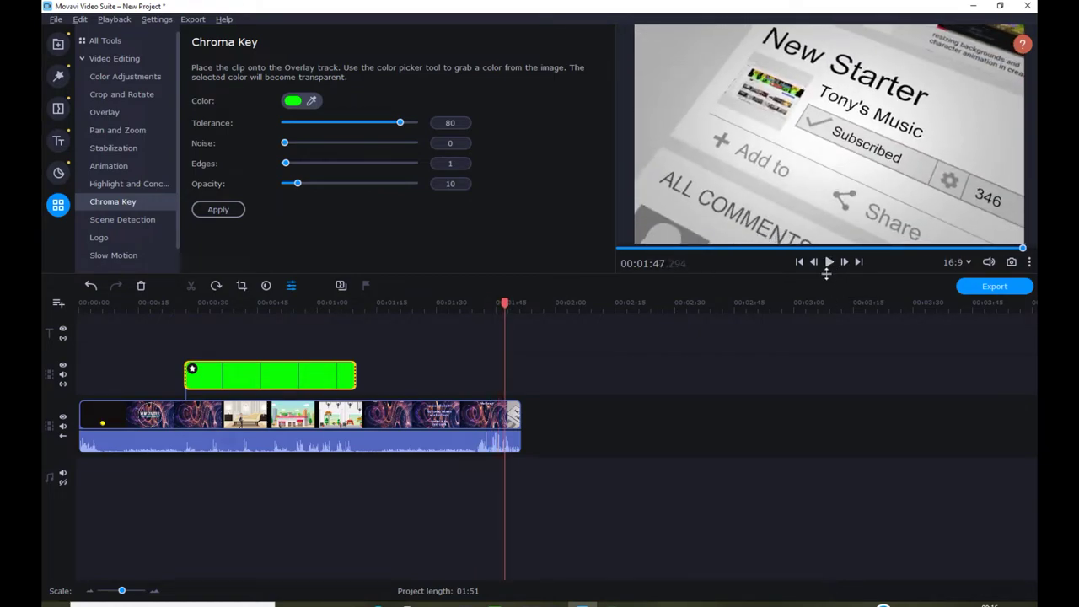